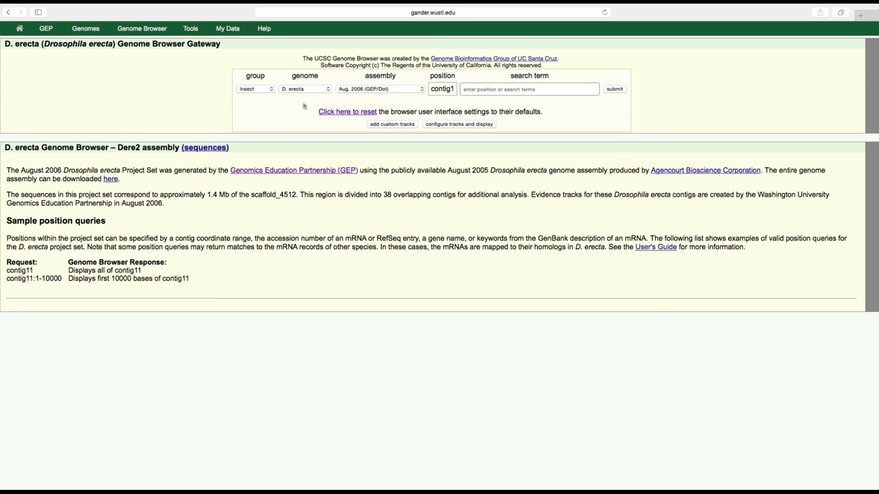
Step: Load the D. melanogaster July 2014 (Gene) assembly at contig1 and open the RNA-Seq Coverage track settings
{"action": "left_click", "coordinate": [328, 90]}
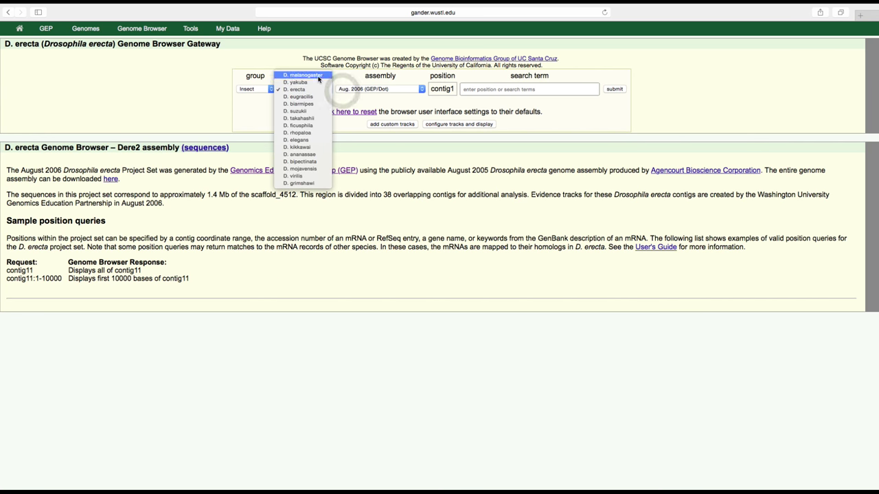
{"action": "left_click", "coordinate": [319, 76]}
{"action": "left_click", "coordinate": [414, 90]}
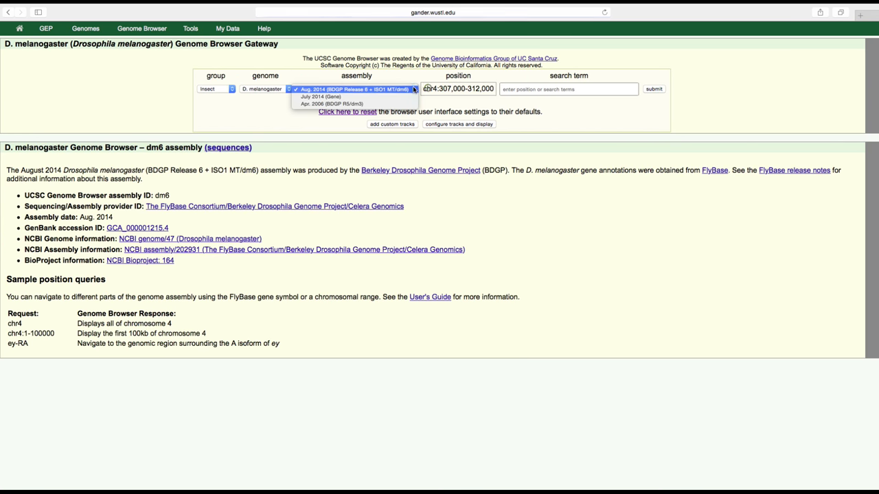
{"action": "left_click", "coordinate": [408, 96]}
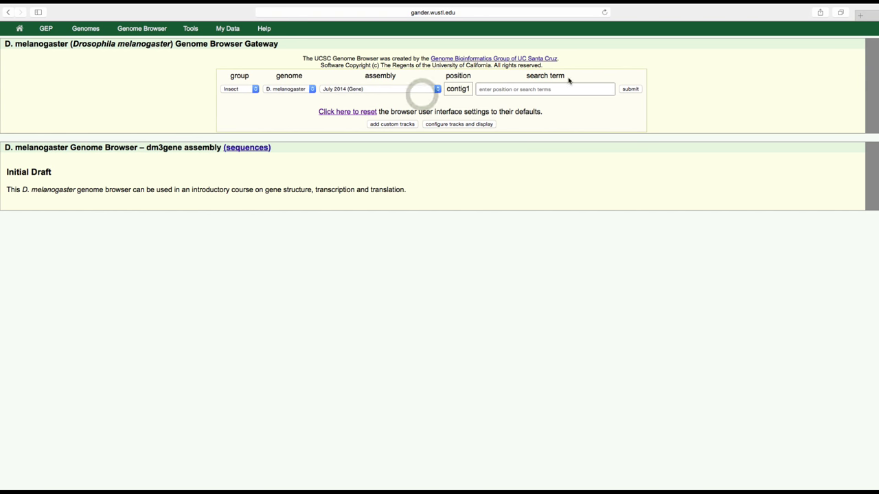
{"action": "left_click", "coordinate": [628, 90]}
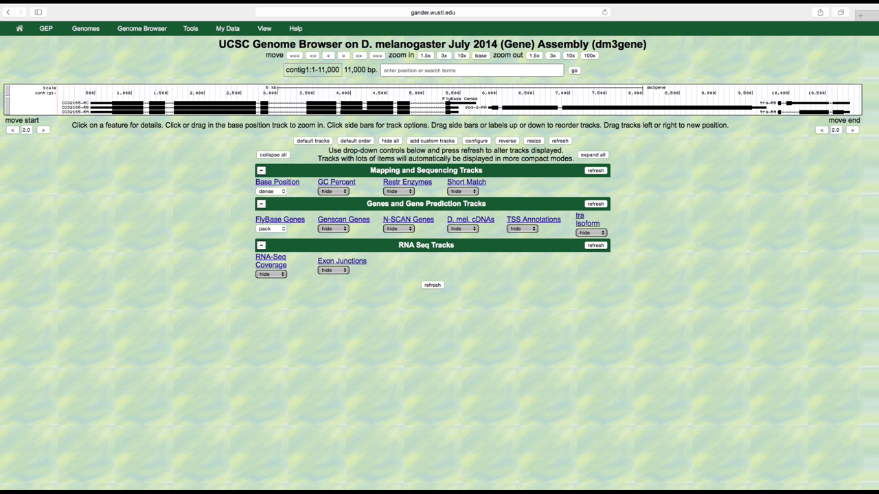
{"action": "left_click", "coordinate": [267, 260]}
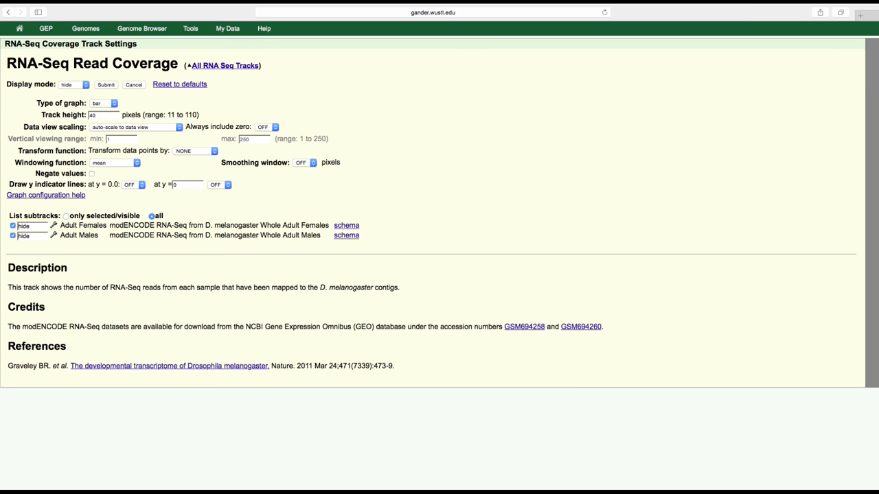
Step: Set RNA-Seq Coverage to full mode with a fixed vertical range up to 37, hiding Adult Males
{"action": "left_click", "coordinate": [85, 85]}
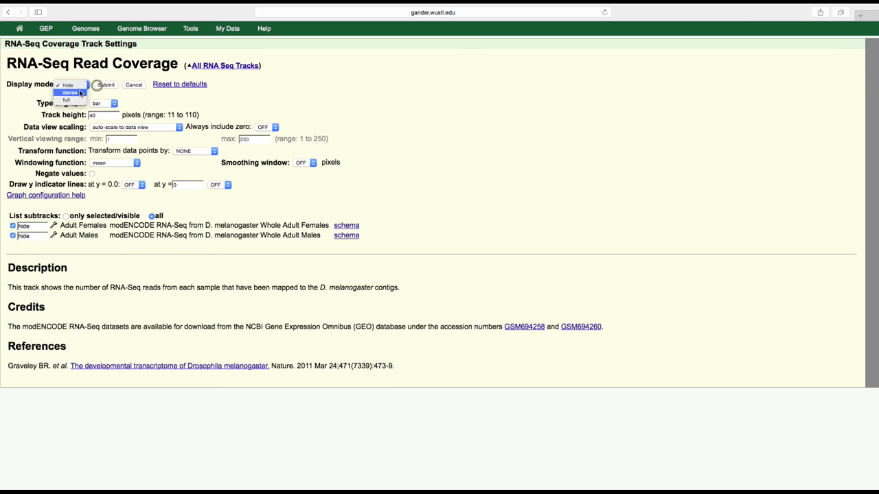
{"action": "left_click", "coordinate": [81, 100]}
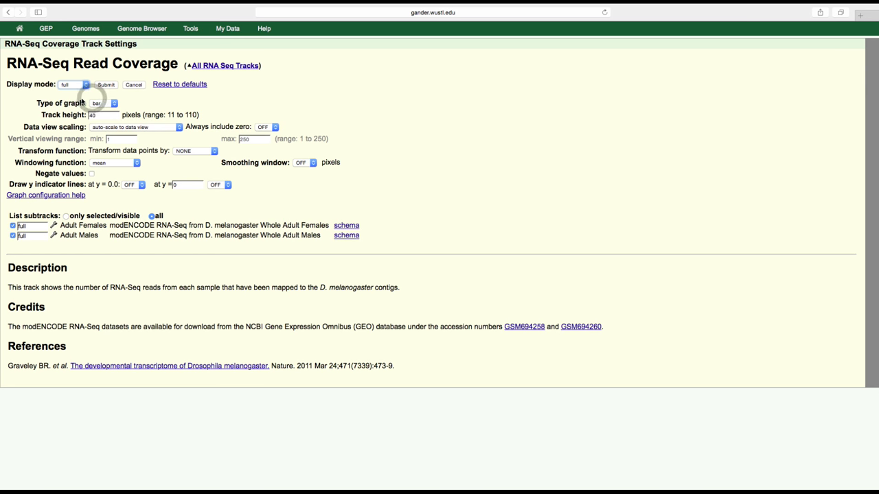
{"action": "left_click", "coordinate": [178, 128]}
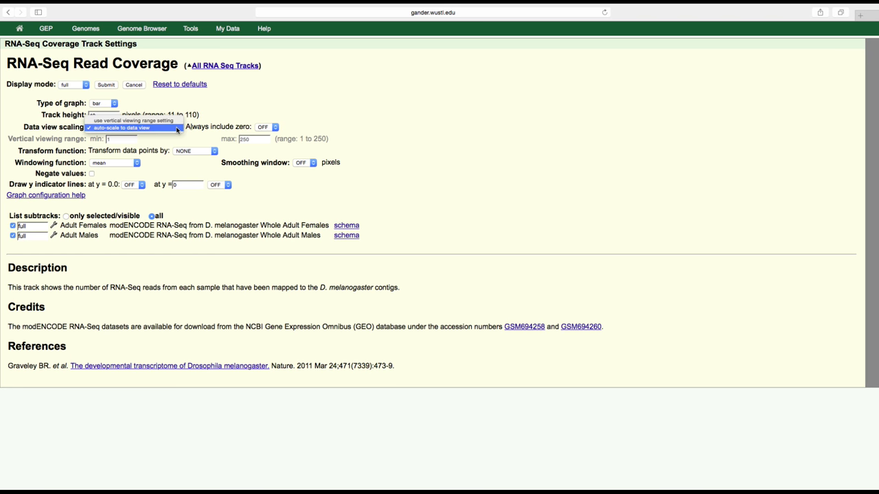
{"action": "left_click", "coordinate": [180, 121]}
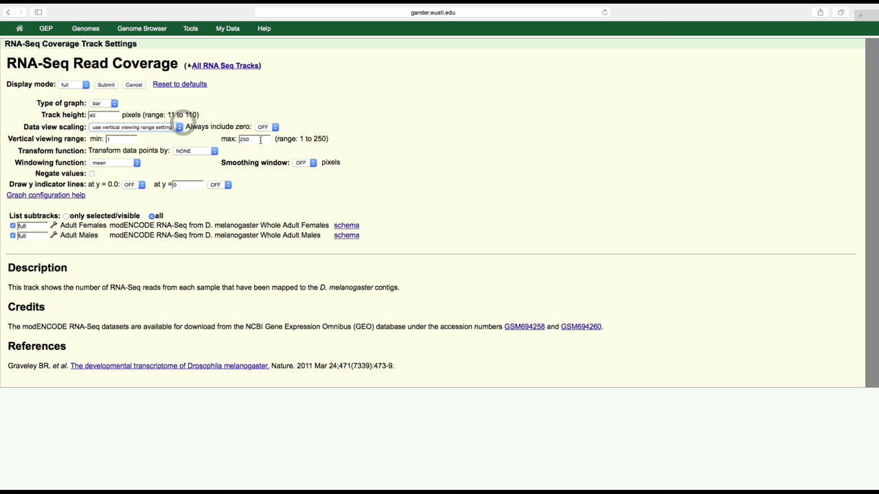
{"action": "double_click", "coordinate": [261, 140]}
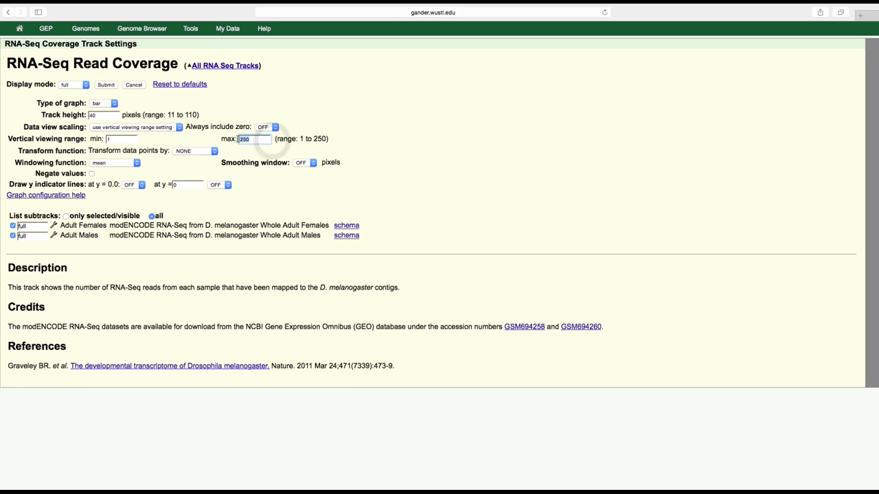
{"action": "type", "text": "37"}
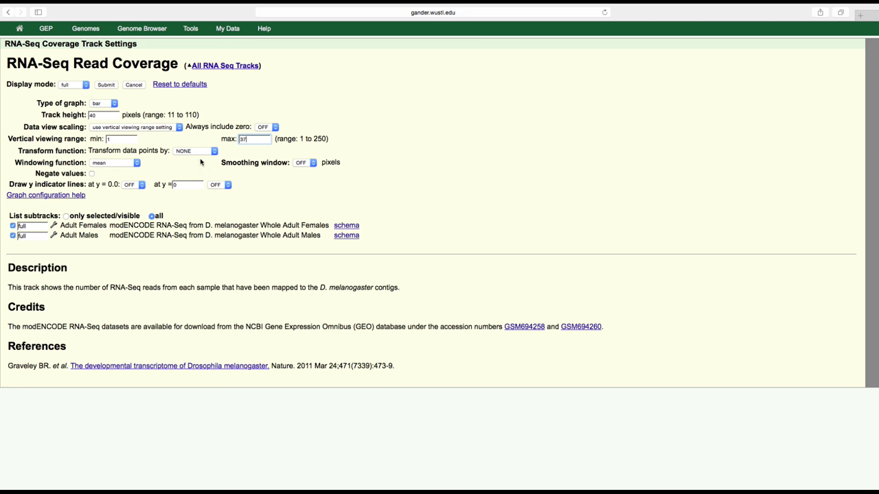
{"action": "left_click", "coordinate": [14, 237]}
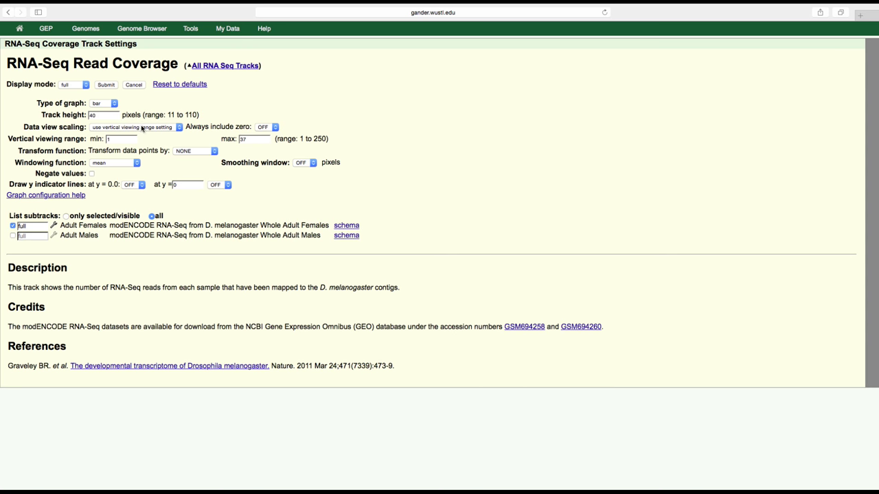
{"action": "left_click", "coordinate": [108, 86]}
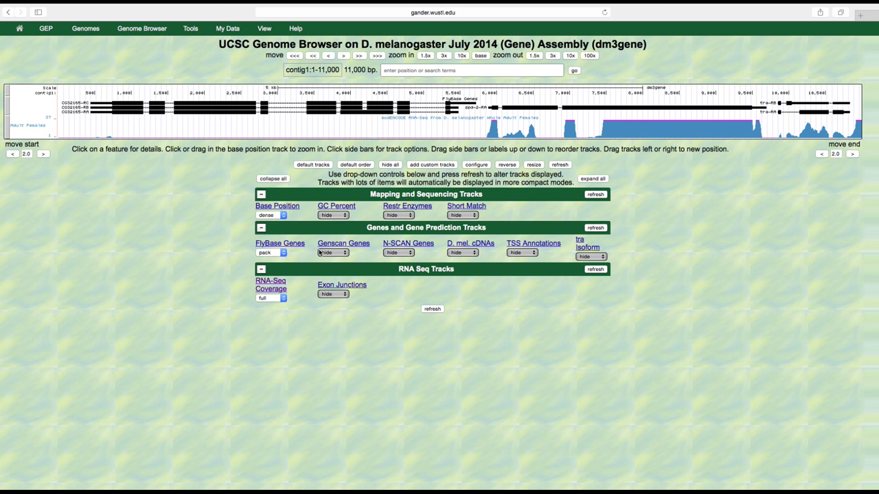
Step: Set the RNA-Seq Exon Junctions track to pack mode and return to the contig1 view
{"action": "left_click", "coordinate": [354, 291]}
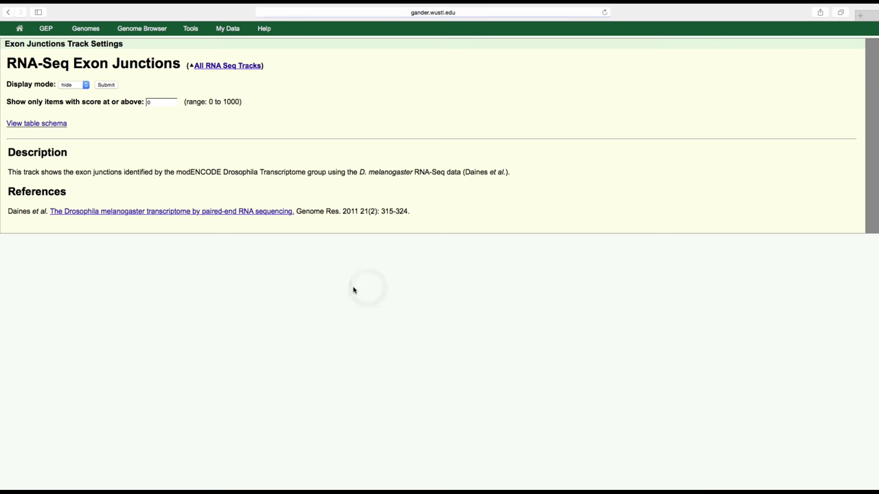
{"action": "left_click", "coordinate": [82, 86]}
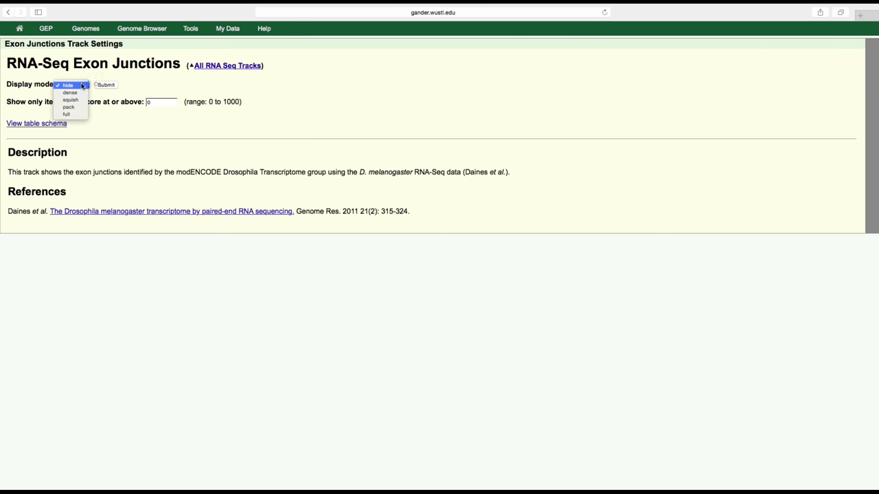
{"action": "left_click", "coordinate": [85, 107]}
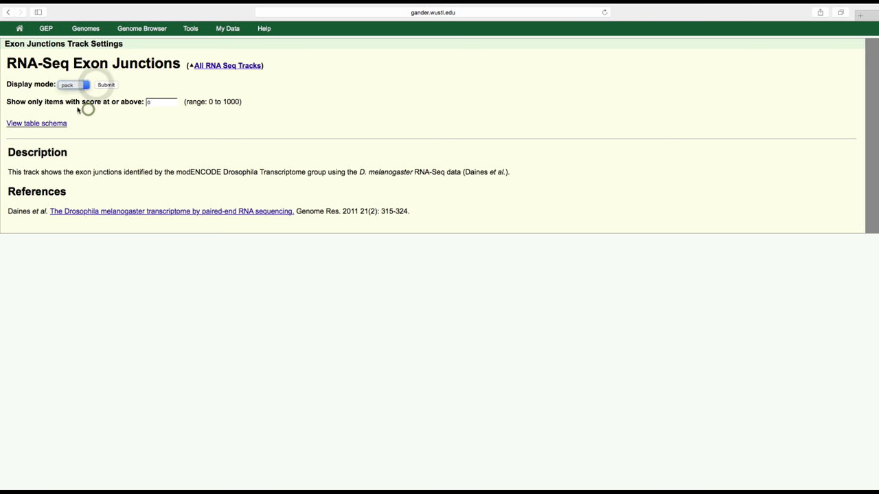
{"action": "left_click", "coordinate": [106, 85]}
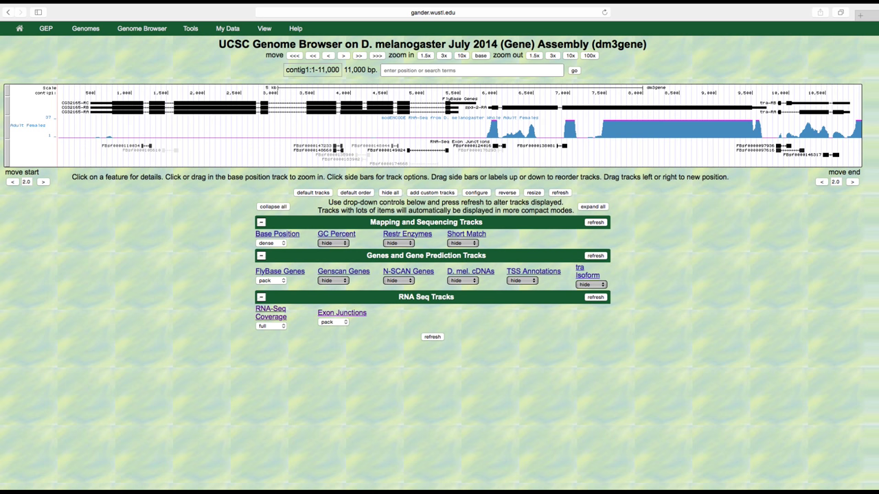
Step: Return to the gateway and select the D. biarmipes April 2013 assembly
{"action": "left_click", "coordinate": [85, 29]}
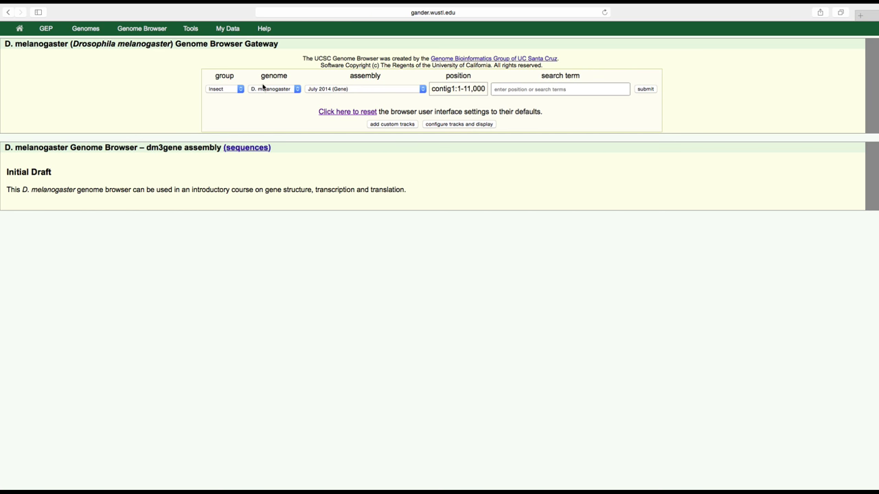
{"action": "left_click", "coordinate": [296, 91]}
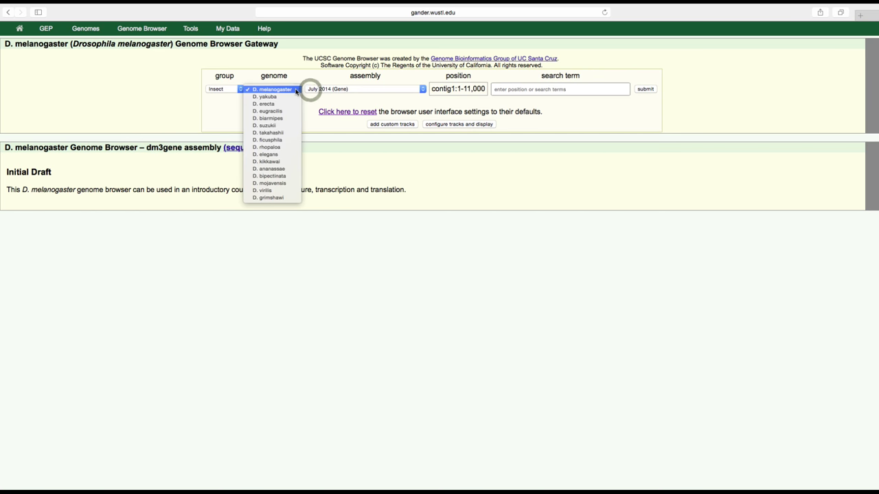
{"action": "left_click", "coordinate": [287, 118]}
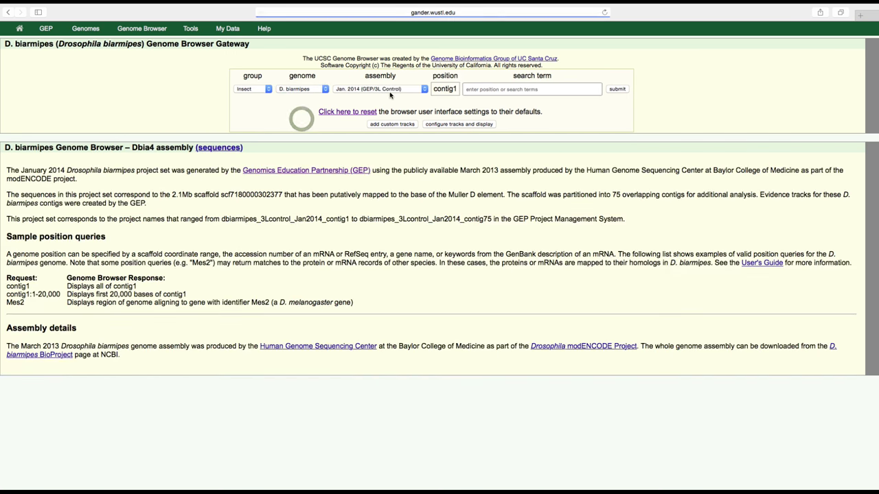
{"action": "left_click", "coordinate": [425, 89]}
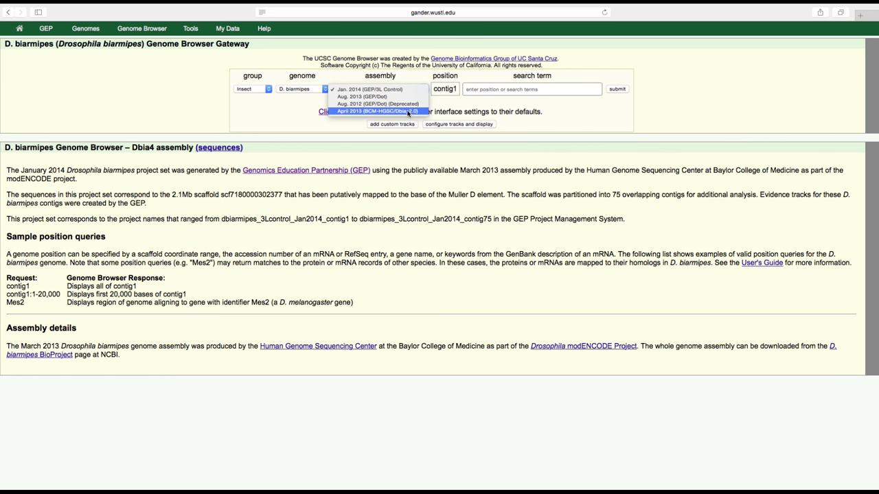
{"action": "left_click", "coordinate": [408, 112]}
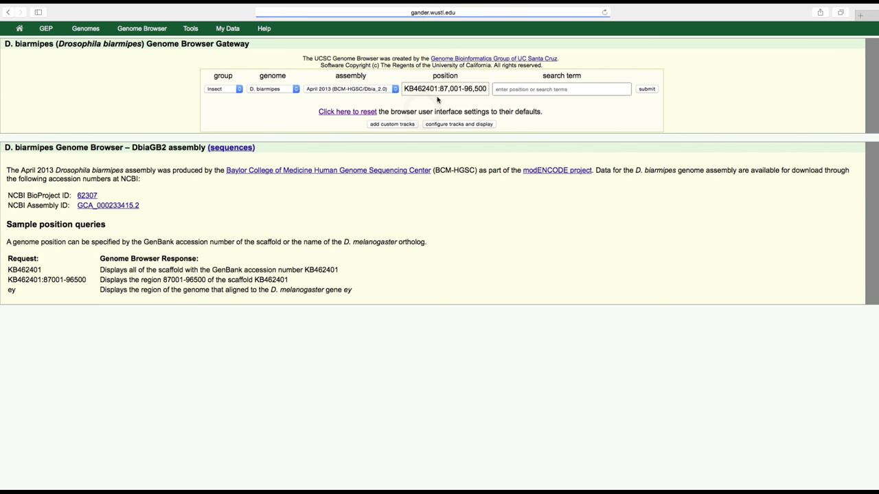
Step: Search the D. biarmipes assembly for tra-pa
{"action": "left_click", "coordinate": [523, 89]}
{"action": "type", "text": "e"}
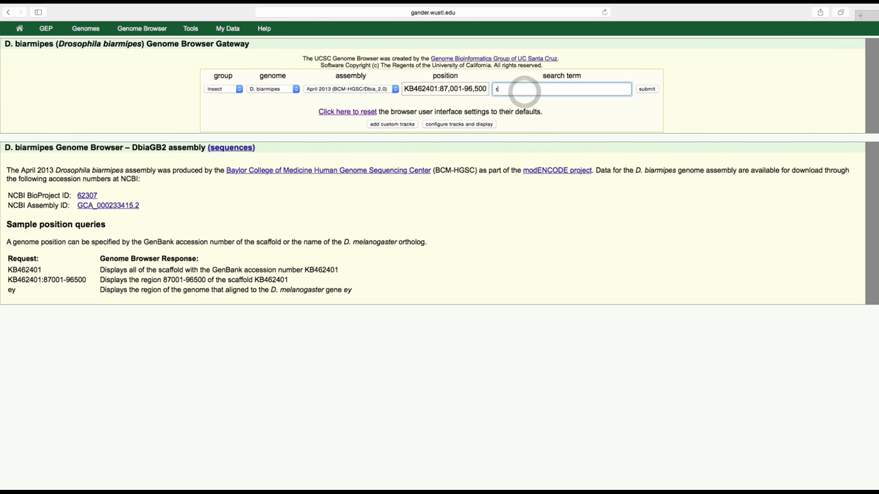
{"action": "type", "text": "ra-pa"}
{"action": "left_click", "coordinate": [645, 92]}
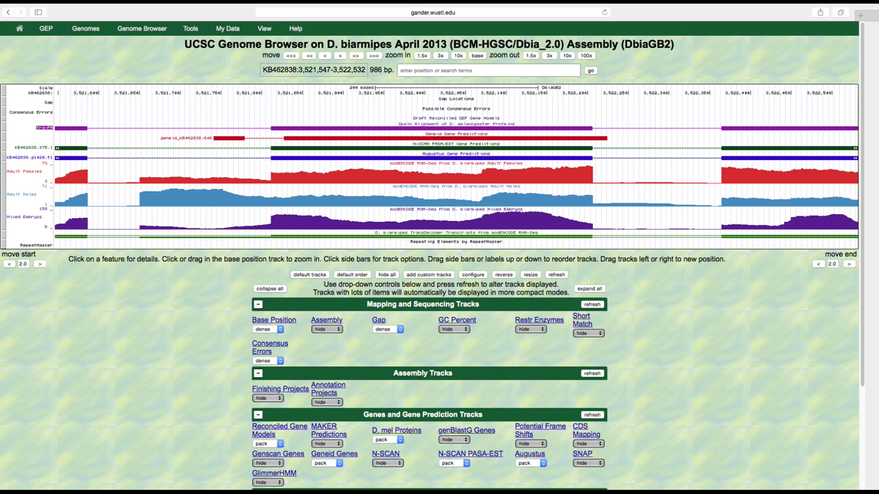
Step: Set the modENCODE TopHat Junctions track to pack and redraw the tra-pa region
{"action": "scroll", "coordinate": [177, 103], "scroll_direction": "down", "scroll_amount": 4}
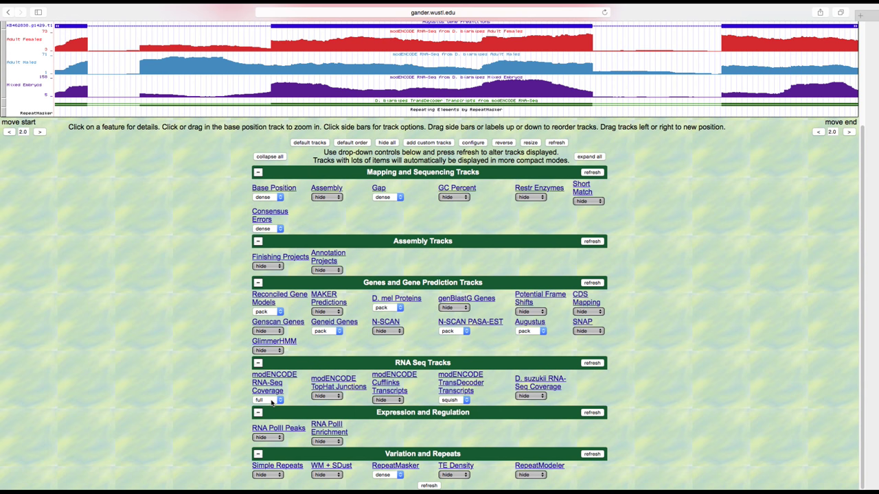
{"action": "left_click", "coordinate": [329, 397]}
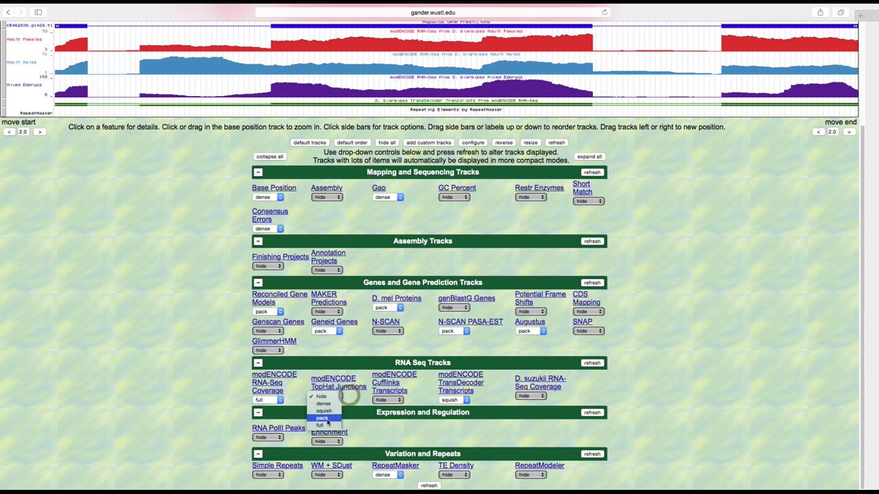
{"action": "left_click", "coordinate": [322, 418]}
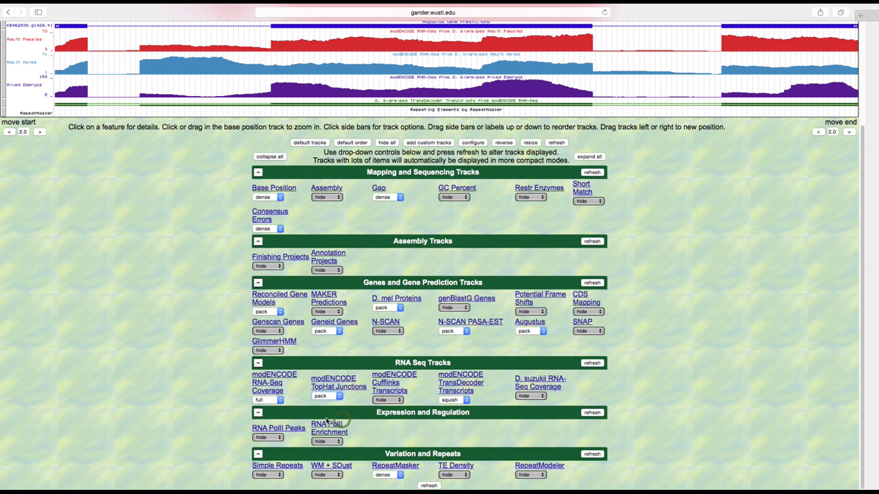
{"action": "left_click", "coordinate": [592, 363]}
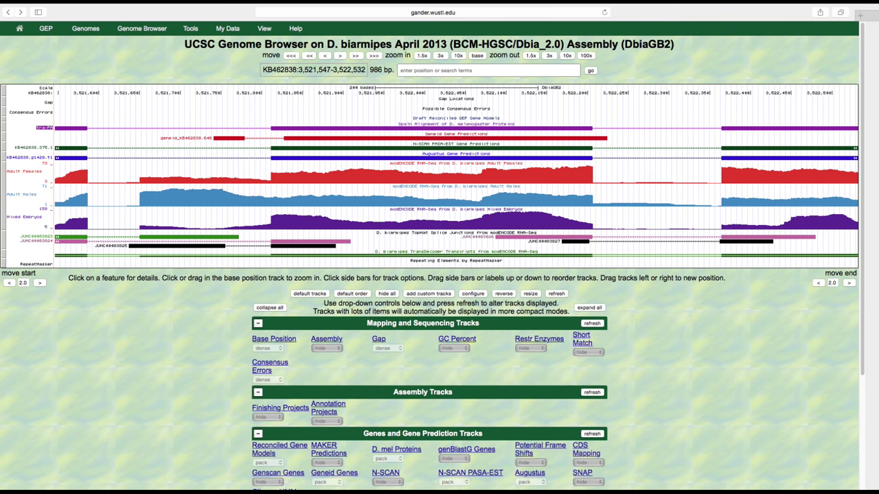
{"action": "scroll", "coordinate": [165, 129], "scroll_direction": "down", "scroll_amount": 5}
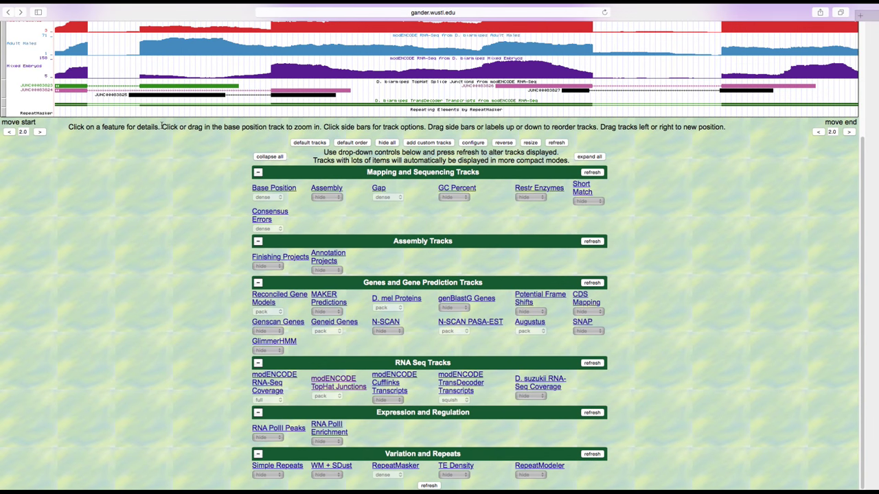